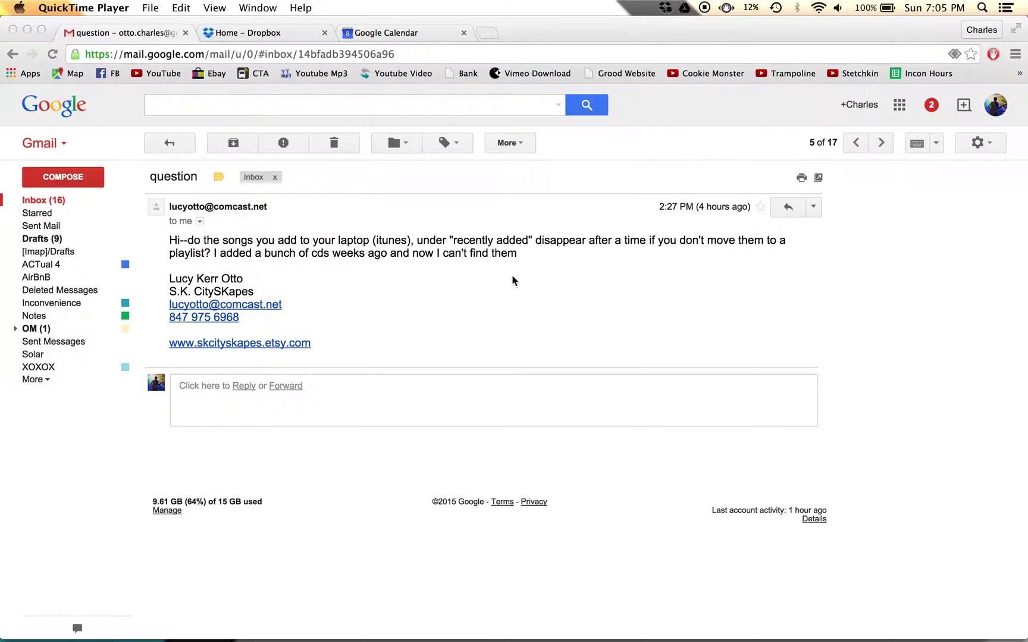
# Bring iTunes forward from the Dock, showing the 22-song Go Get Em Kid playlist.
pyautogui.moveTo(426, 638)
pyautogui.click(426, 615)
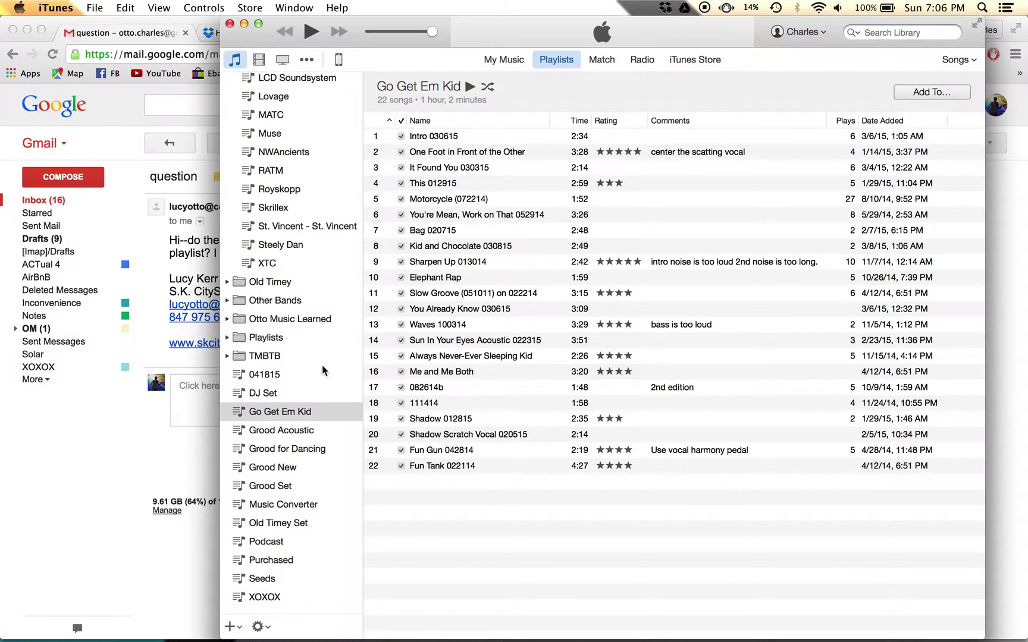
pyautogui.scroll(2, 466, 185)
# Switch to My Music and show all songs by Date Added, newest (3/8/15) first.
pyautogui.click(502, 59)
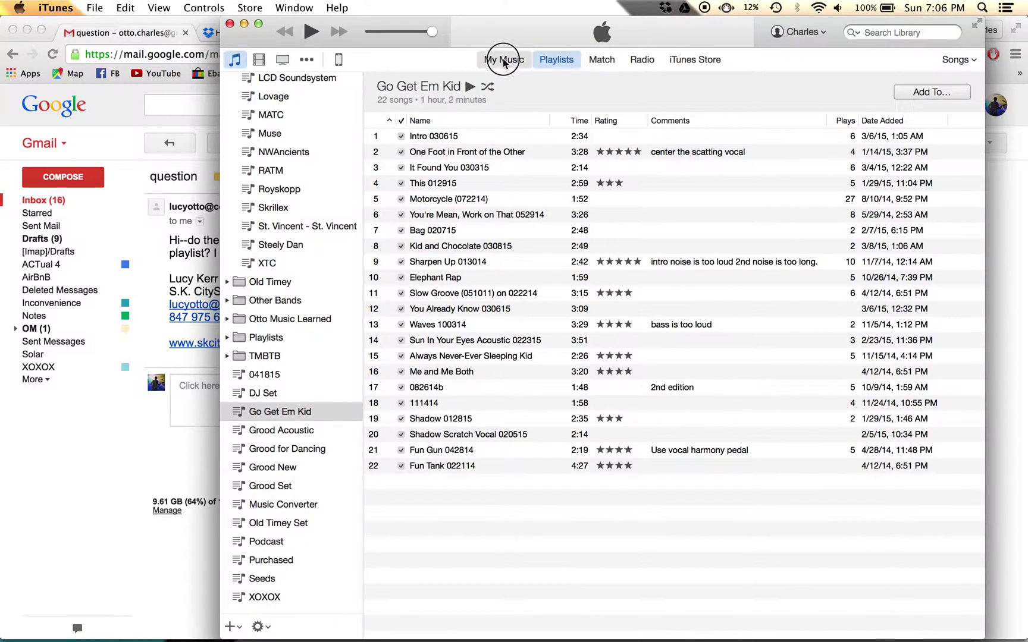
pyautogui.click(236, 59)
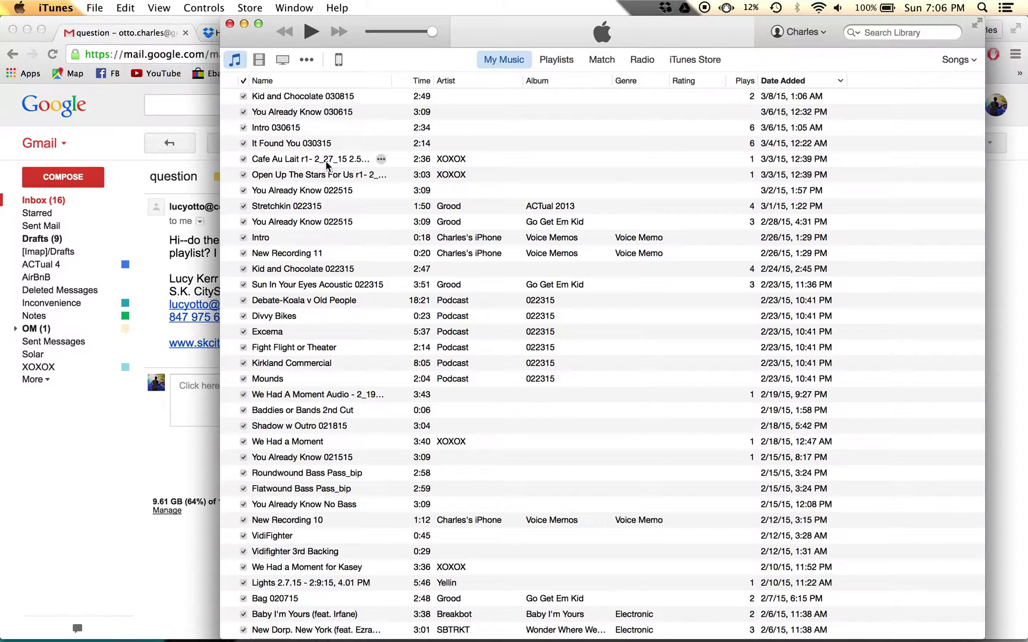
pyautogui.scroll(-1, 327, 165)
pyautogui.scroll(1, 327, 165)
pyautogui.scroll(-1, 326, 164)
pyautogui.scroll(2, 519, 209)
pyautogui.rightClick(804, 82)
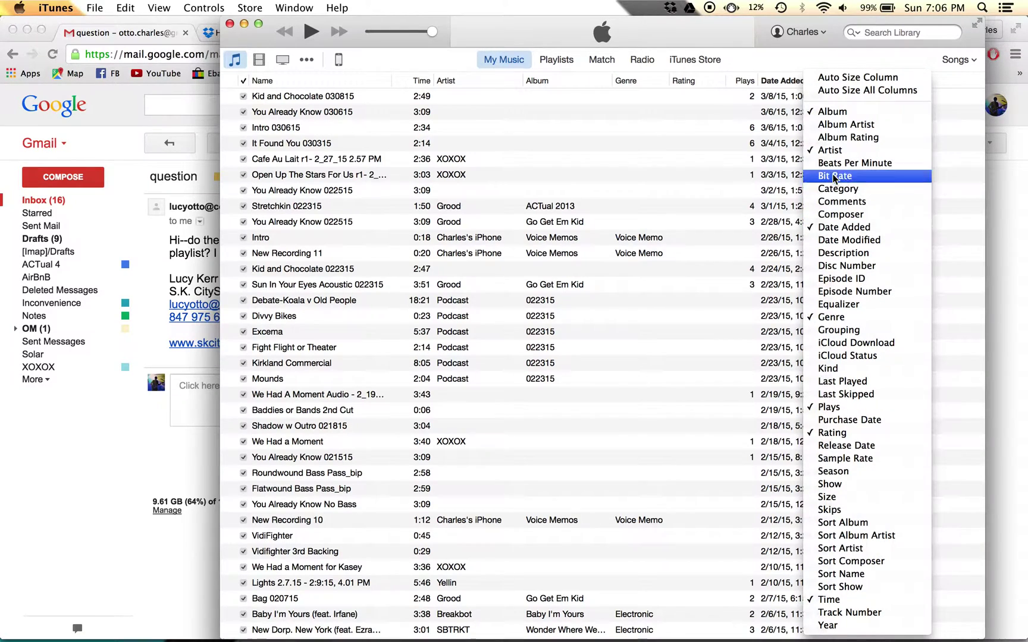
pyautogui.click(773, 62)
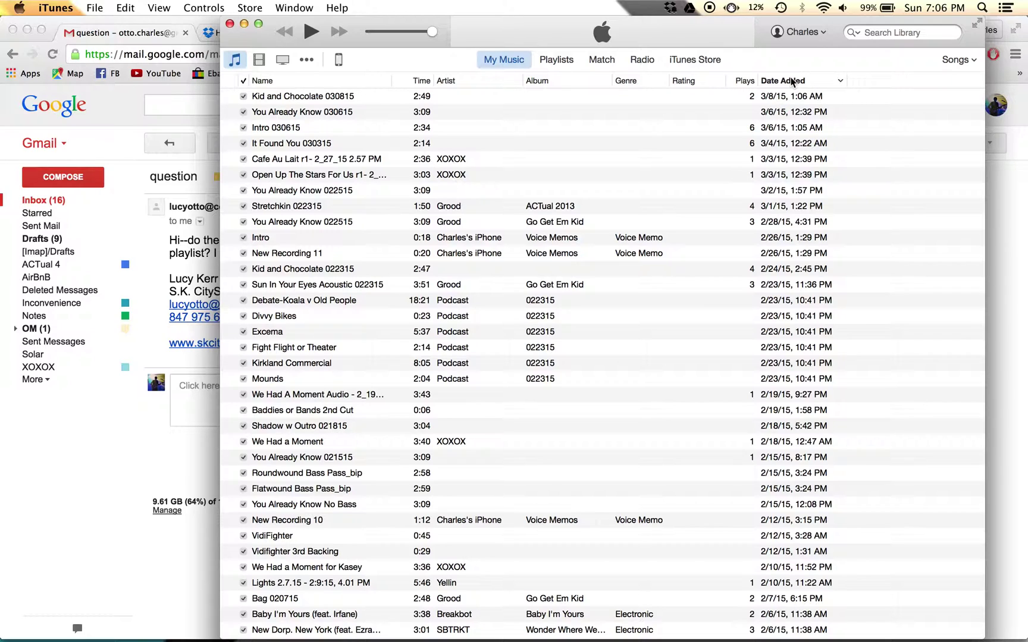
pyautogui.moveTo(428, 97)
pyautogui.scroll(-1, 781, 223)
pyautogui.scroll(-3, 780, 223)
pyautogui.scroll(-3, 780, 223)
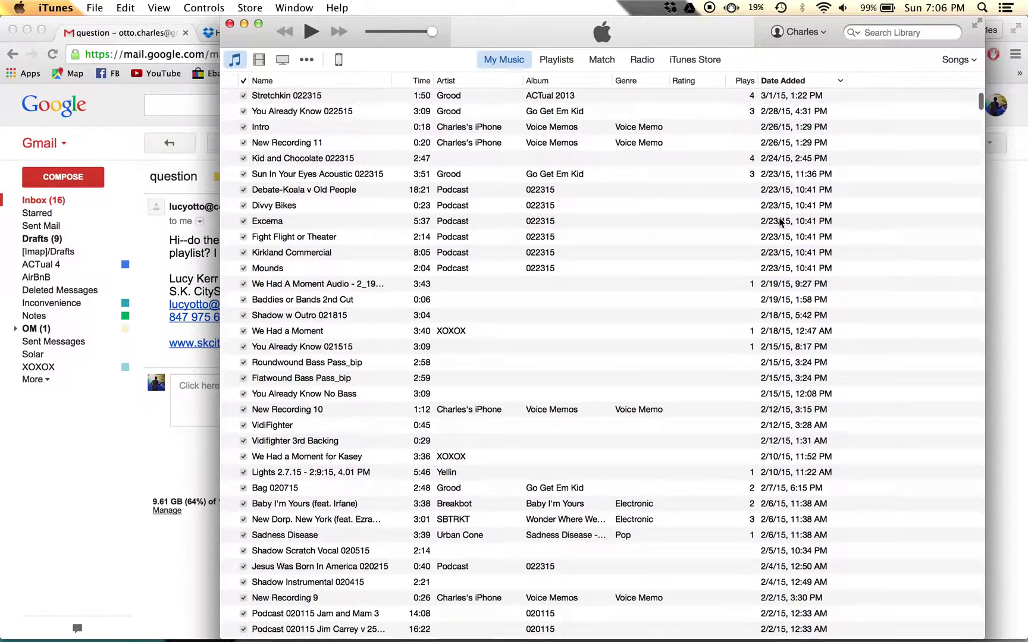
pyautogui.scroll(-3, 780, 224)
pyautogui.scroll(-3, 781, 223)
pyautogui.scroll(-2, 781, 224)
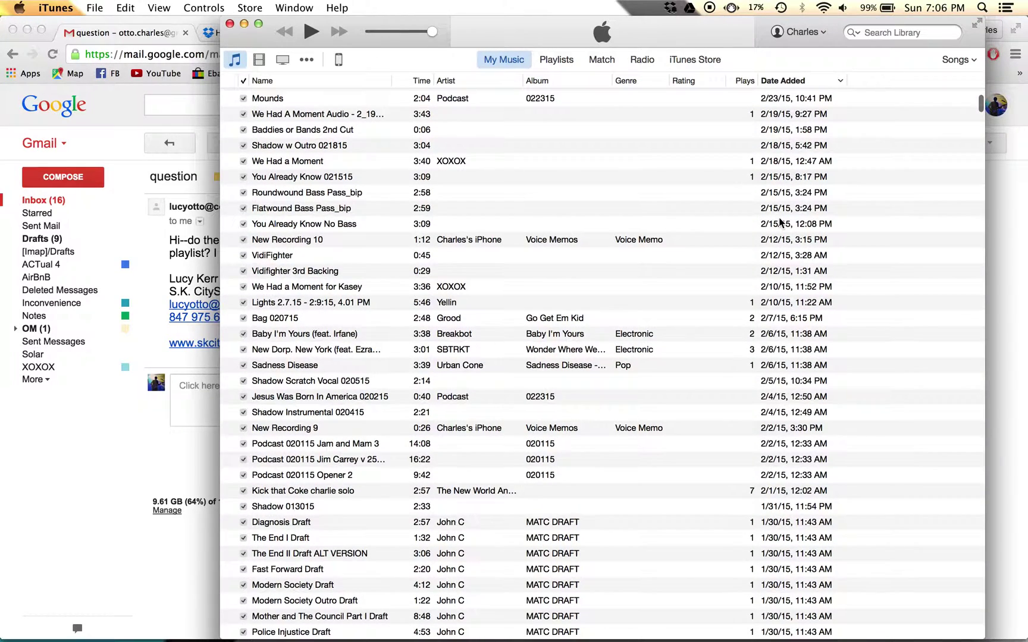